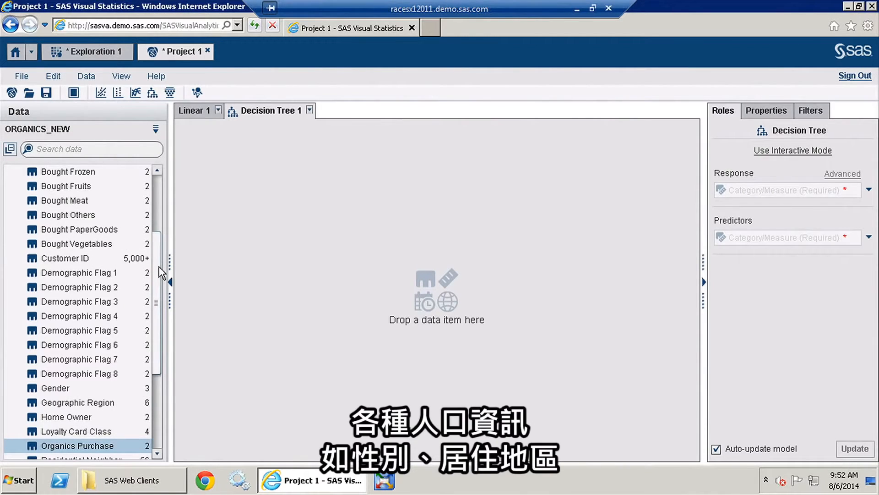
# Assign Organics Purchase as the response variable of the empty decision tree
pyautogui.moveTo(161, 273); pyautogui.dragTo(158, 305)
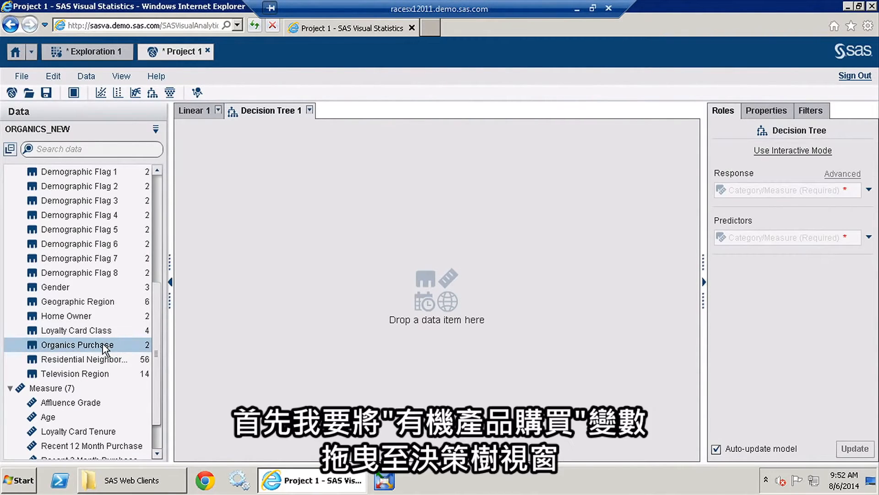
pyautogui.moveTo(103, 345); pyautogui.dragTo(319, 288)
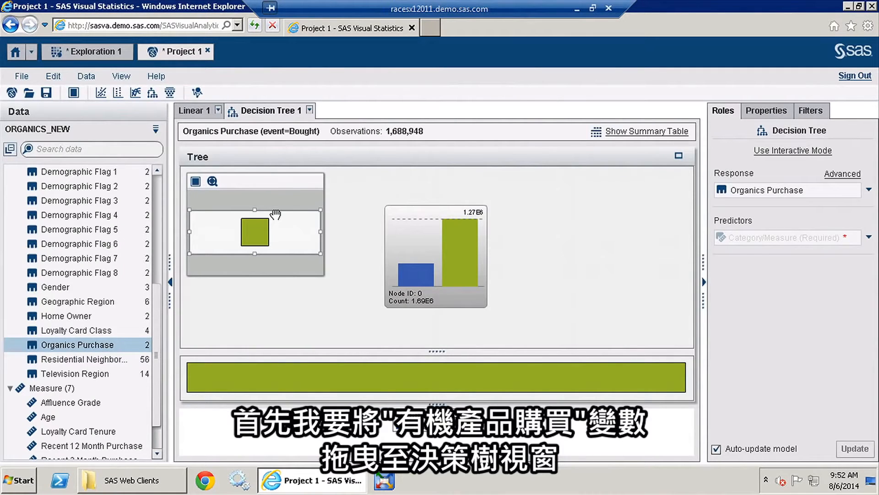
pyautogui.moveTo(413, 254)
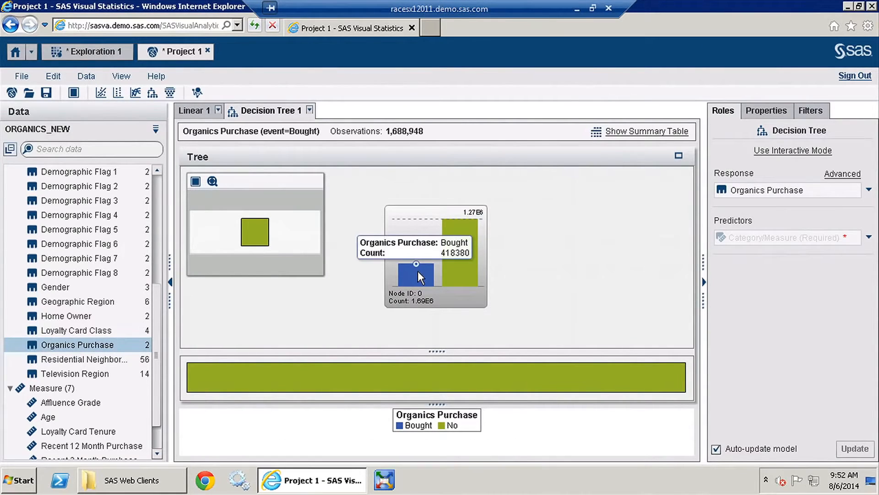
pyautogui.moveTo(463, 246)
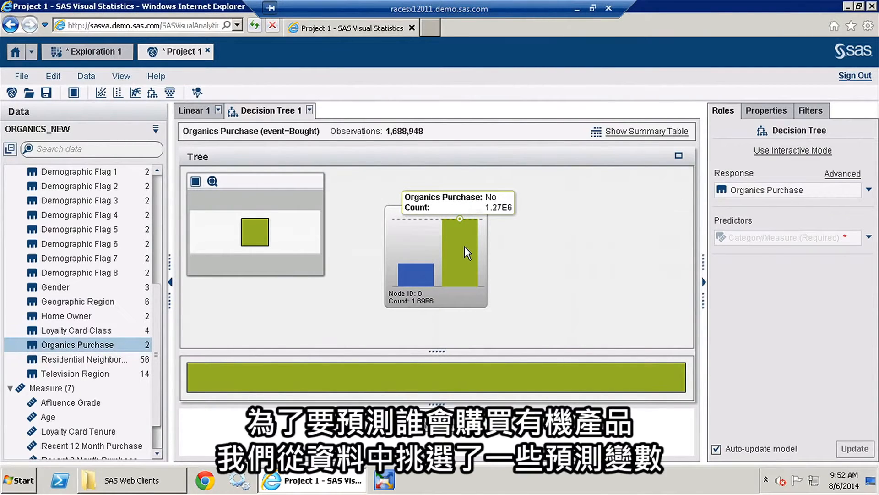
# Add Age Group, Gender, Geographic Region, Home Owner and Loyalty Card Class to the decision tree as predictors
pyautogui.scroll(3, 157, 316)
pyautogui.scroll(3, 160, 229)
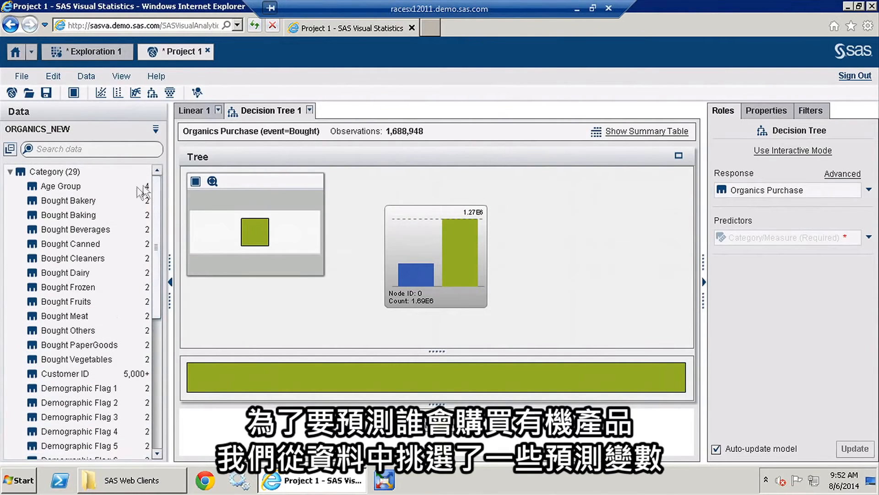
pyautogui.click(78, 185)
pyautogui.scroll(-5, 160, 210)
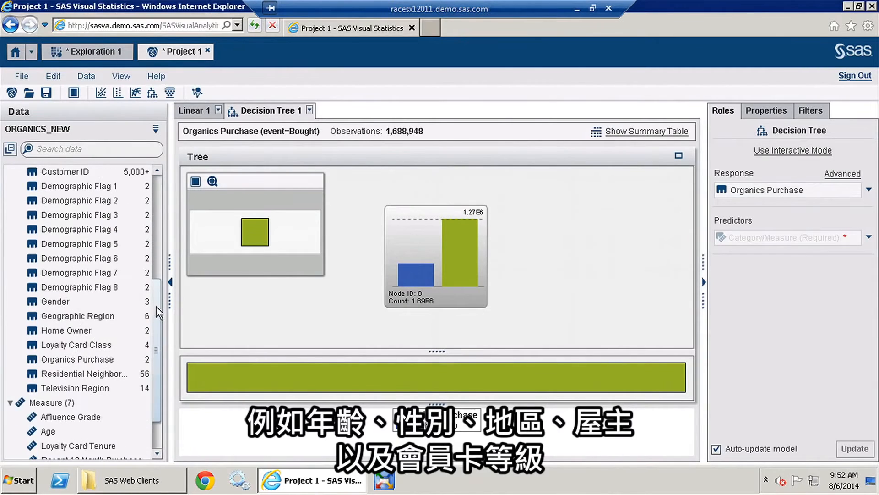
pyautogui.click(59, 287)
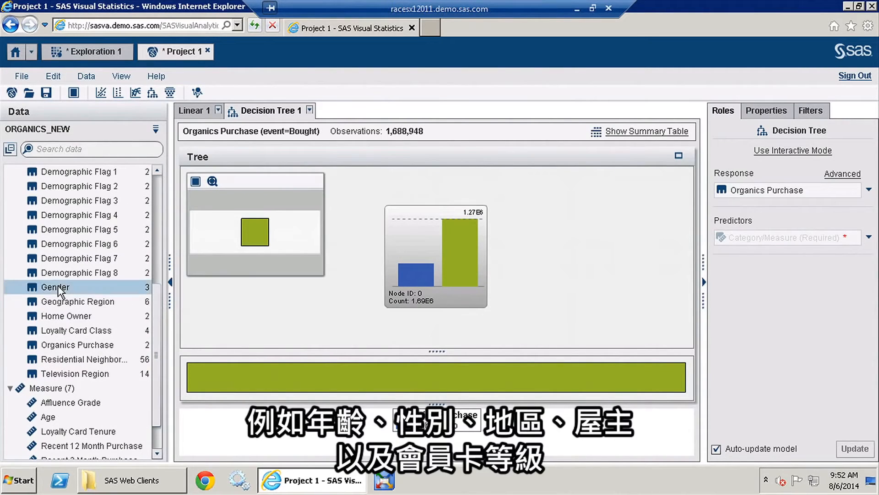
pyautogui.keyDown('ctrl'); pyautogui.click(95, 300); pyautogui.keyUp('ctrl')
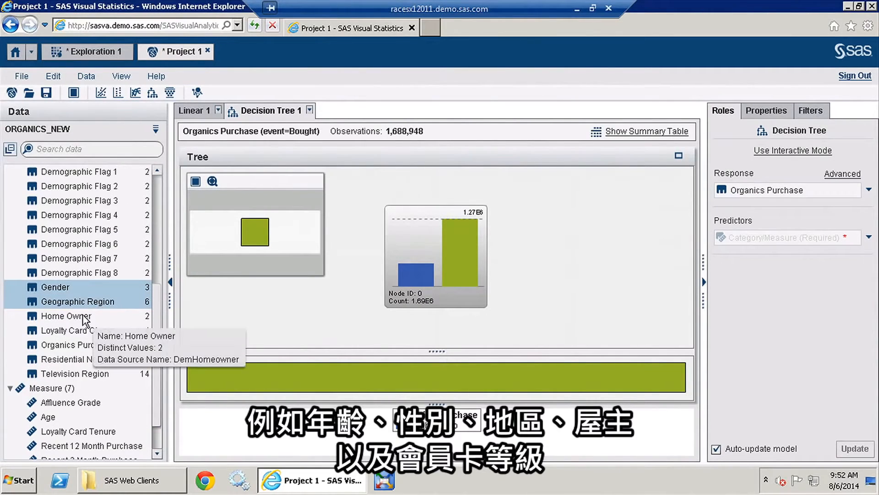
pyautogui.keyDown('ctrl'); pyautogui.click(92, 316); pyautogui.keyUp('ctrl')
pyautogui.keyDown('ctrl'); pyautogui.click(98, 331); pyautogui.keyUp('ctrl')
pyautogui.moveTo(83, 317); pyautogui.dragTo(556, 229)
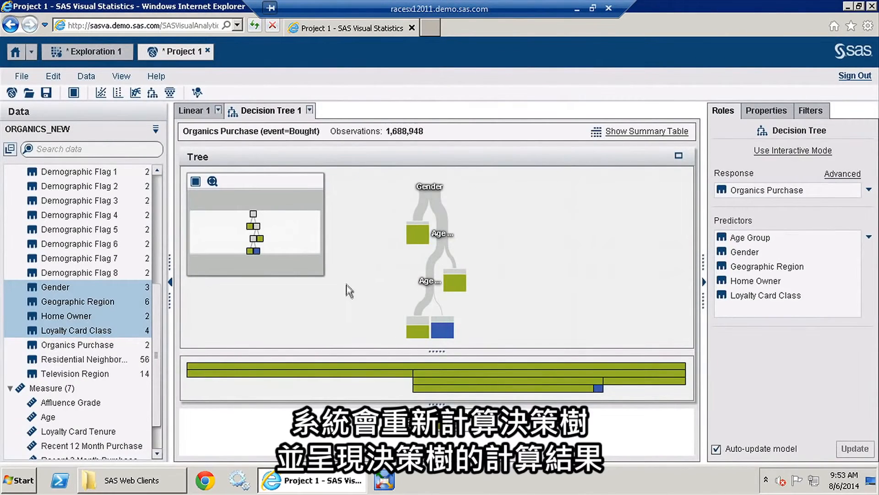
# Prune the decision tree at node 3, the middle/unknown/young age group branch
pyautogui.moveTo(283, 242)
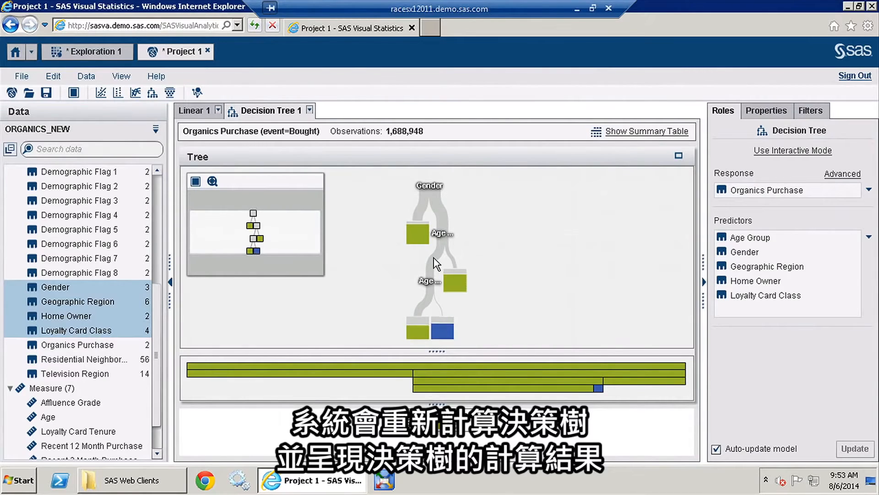
pyautogui.scroll(2, 435, 264)
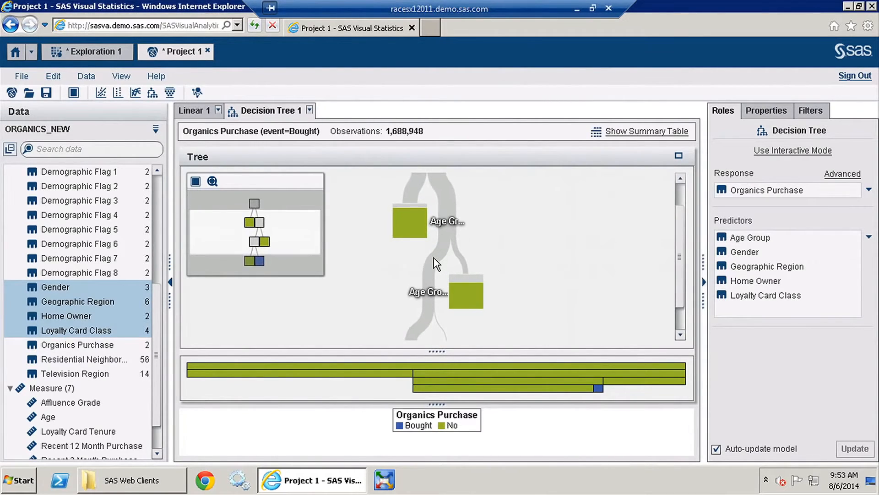
pyautogui.scroll(1, 435, 263)
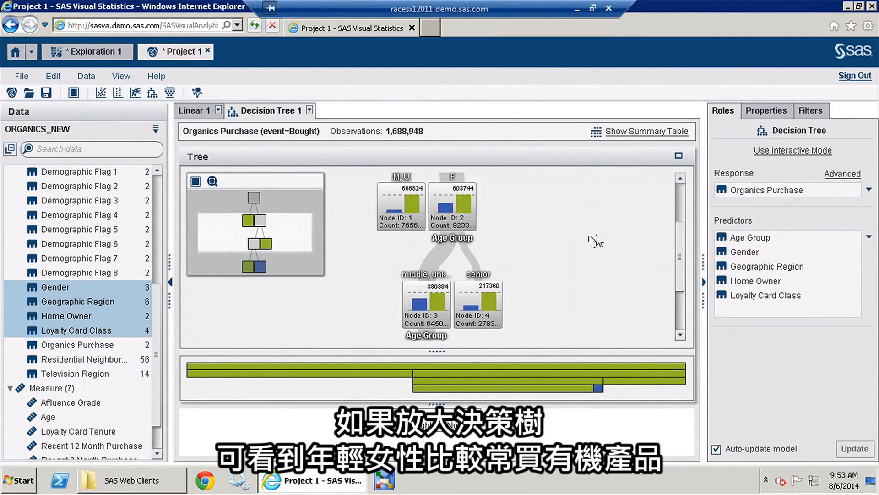
pyautogui.moveTo(680, 254); pyautogui.dragTo(688, 287)
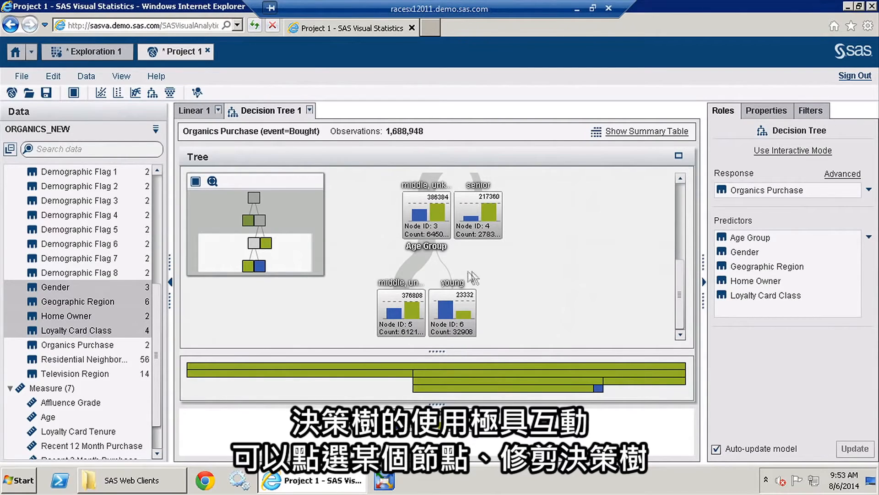
pyautogui.click(419, 208)
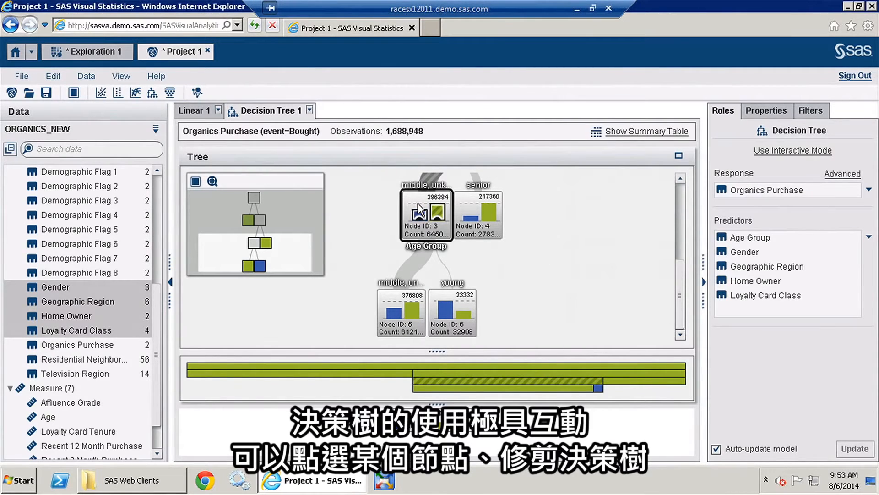
pyautogui.rightClick(418, 204)
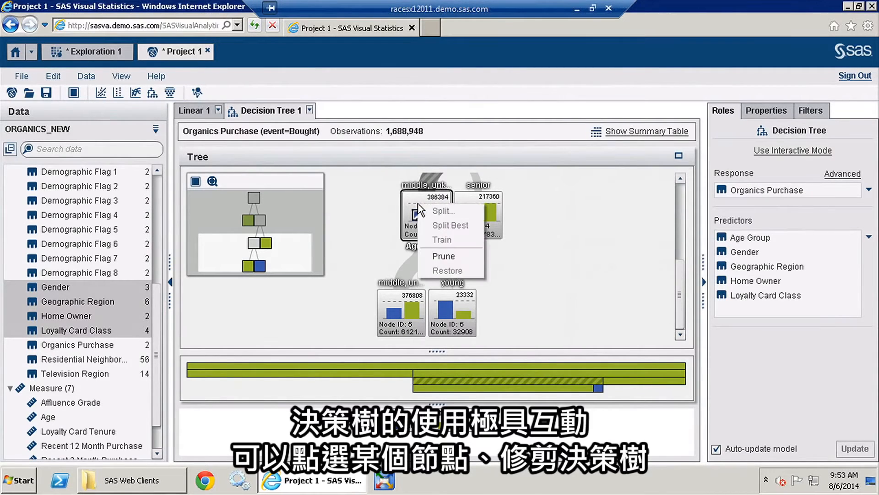
pyautogui.click(444, 256)
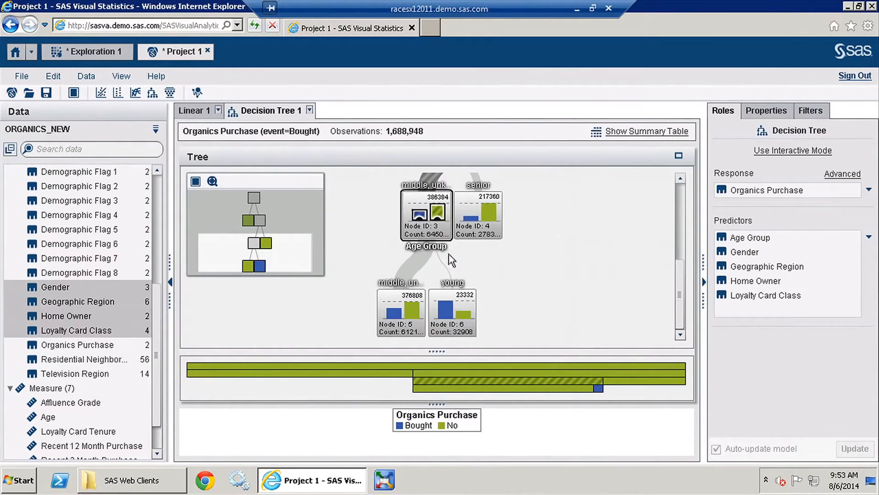
# Split the pruned node 3 using Loyalty Card Class as the splitting variable
pyautogui.rightClick(421, 202)
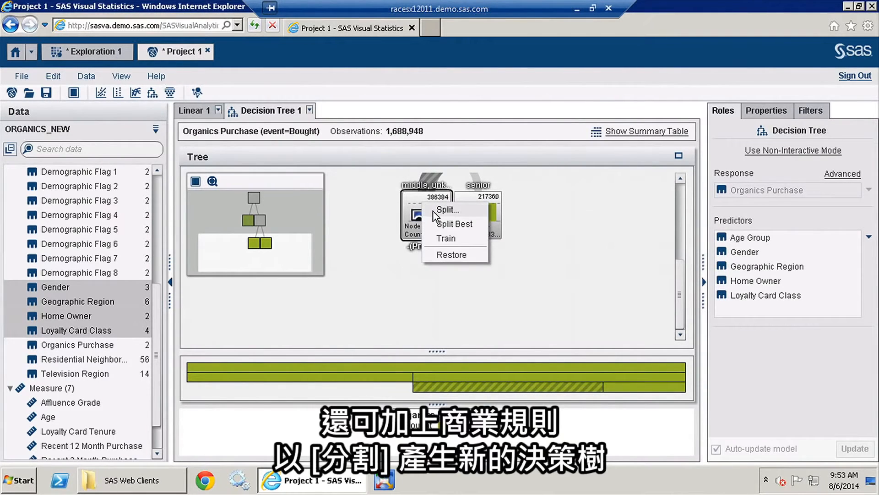
pyautogui.click(432, 210)
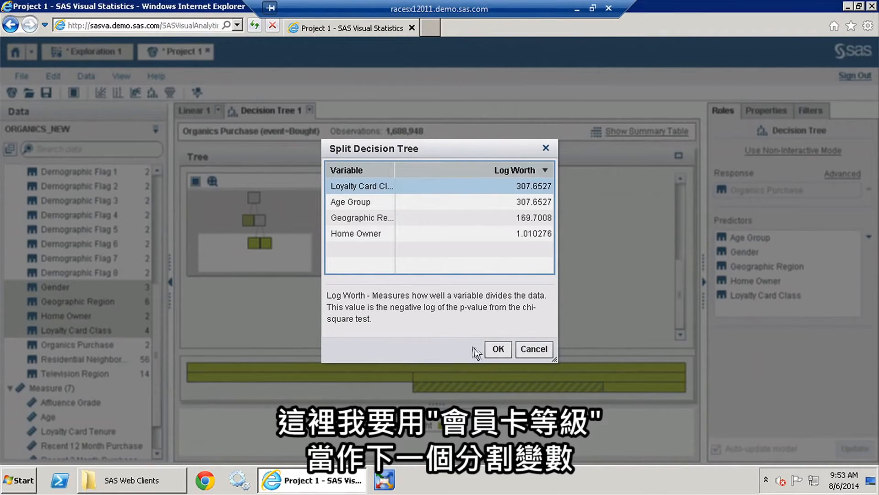
pyautogui.click(497, 350)
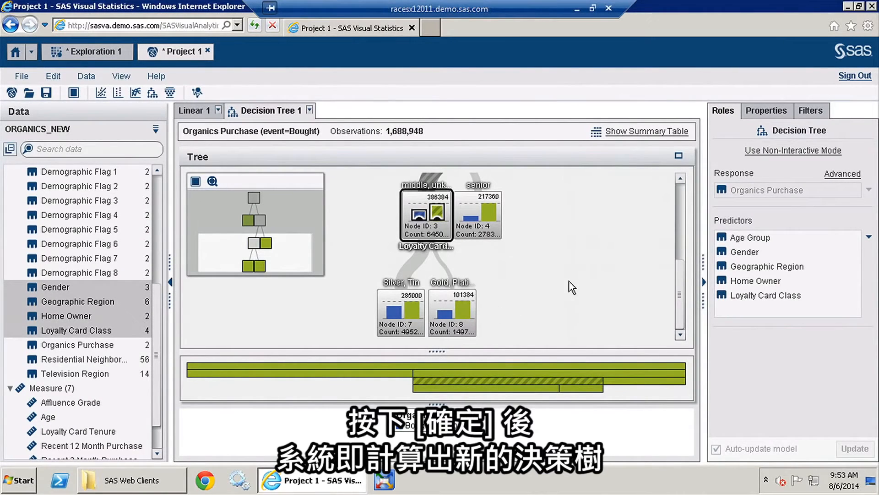
# Show the tree's summary table, look through its node statistics and node rules, and enlarge the table area
pyautogui.click(667, 133)
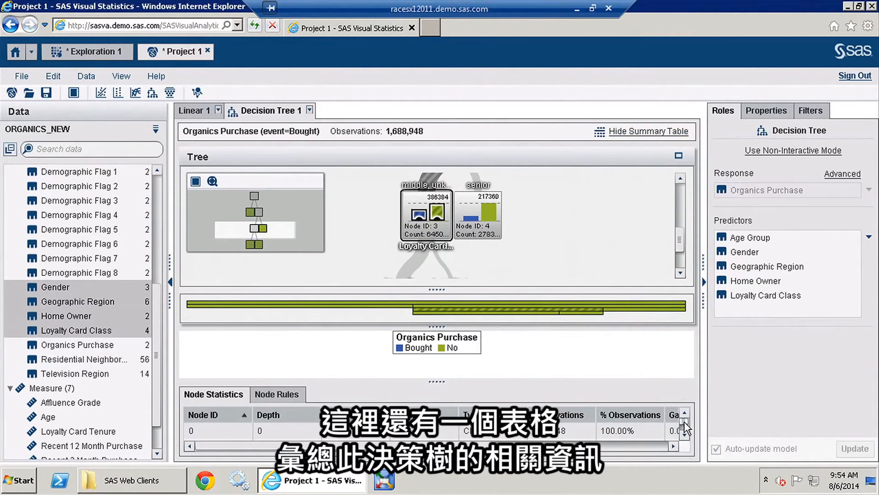
pyautogui.moveTo(685, 421); pyautogui.dragTo(685, 428)
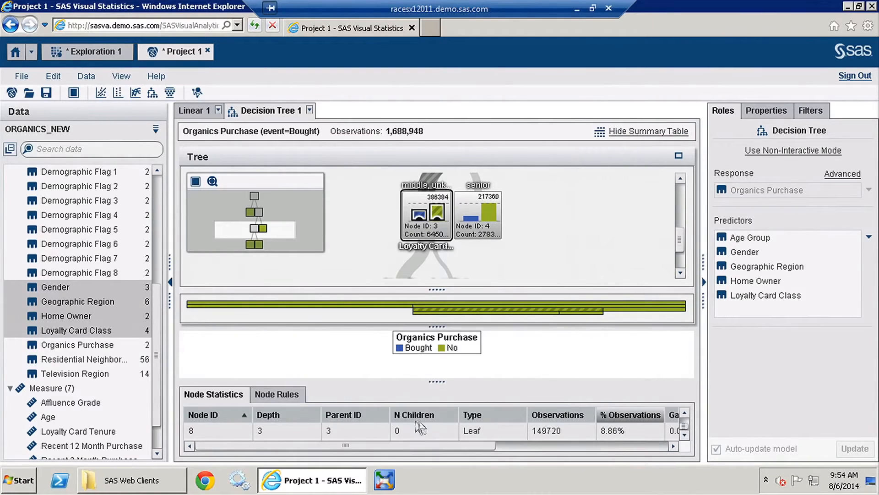
pyautogui.click(288, 393)
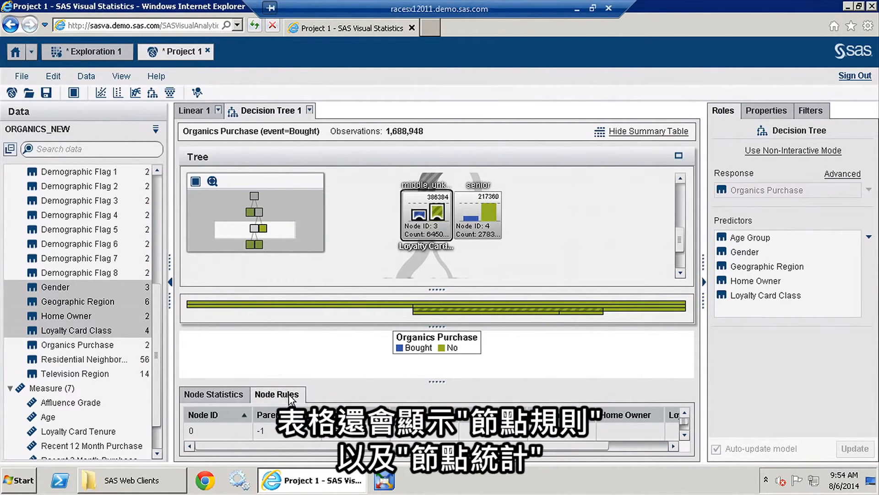
pyautogui.click(228, 396)
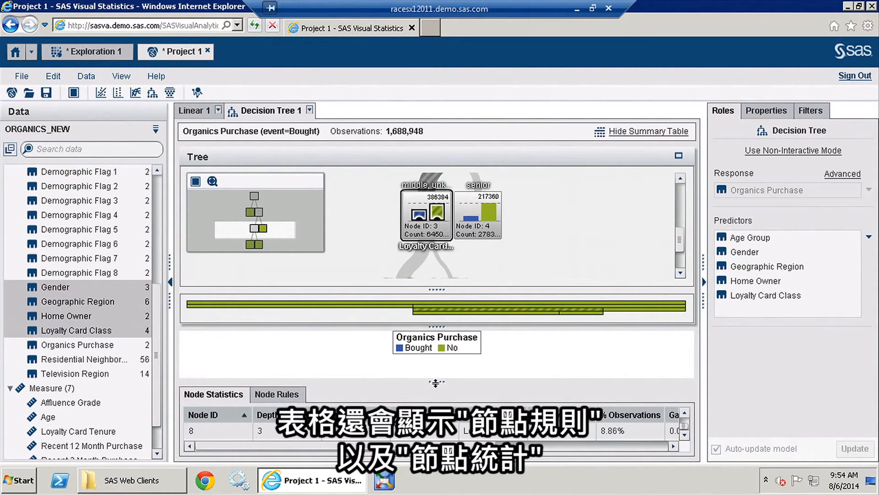
pyautogui.moveTo(436, 383); pyautogui.dragTo(436, 352)
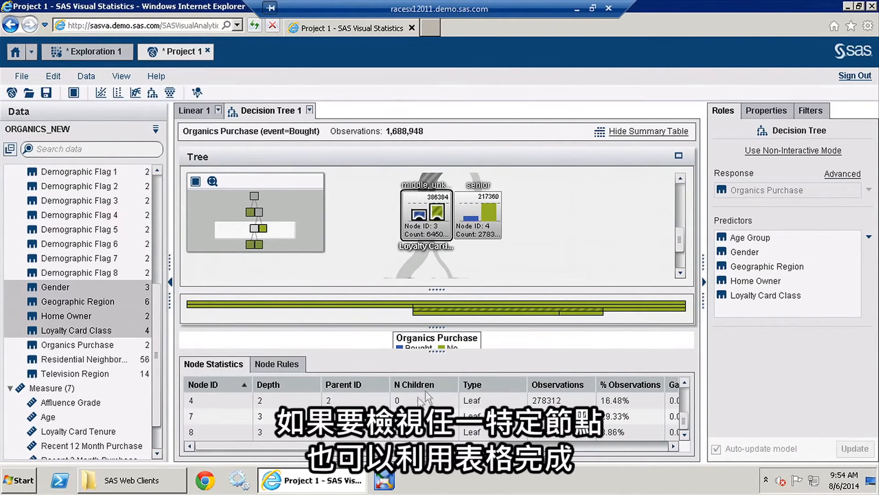
# Find node 4 in the node rules and show it in the tree
pyautogui.click(287, 370)
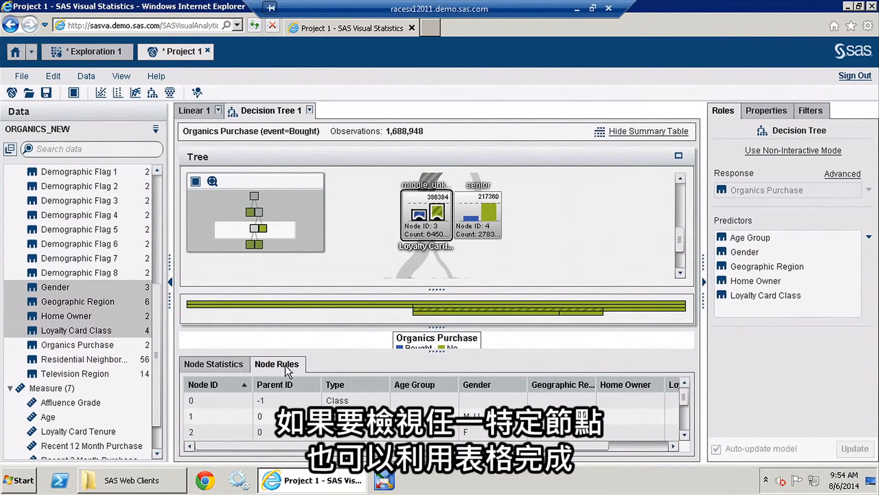
pyautogui.scroll(-2, 628, 411)
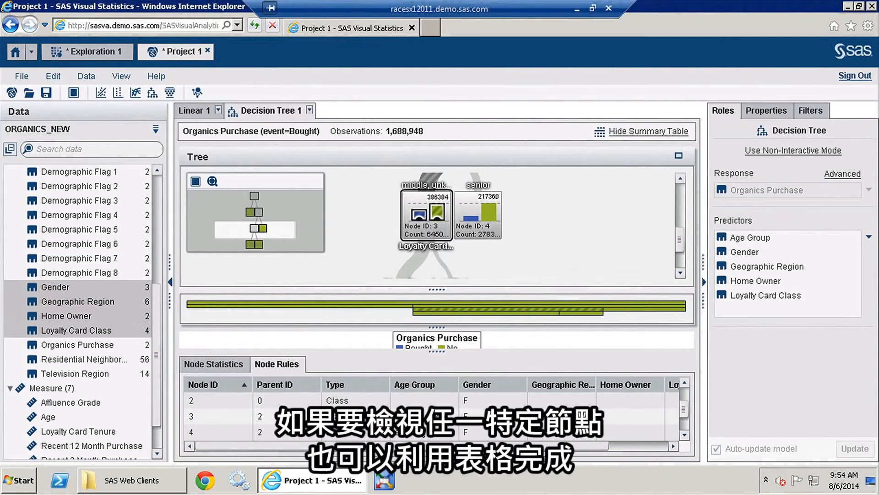
pyautogui.click(229, 432)
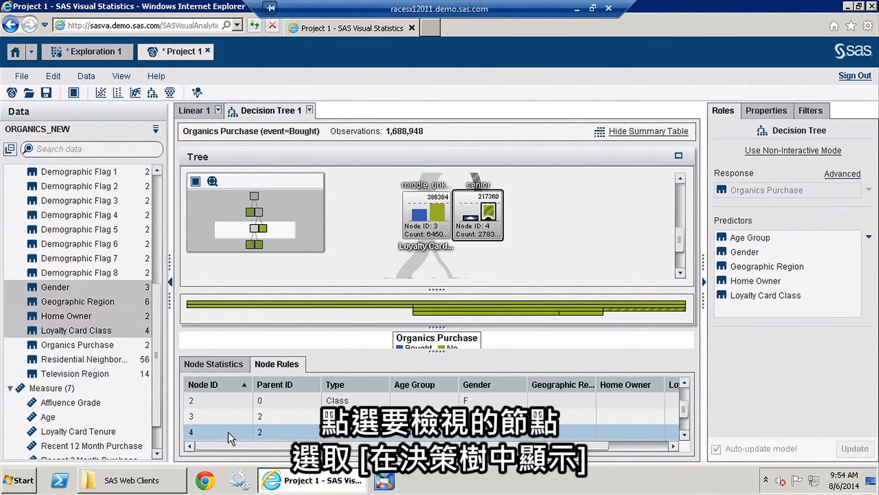
pyautogui.rightClick(228, 431)
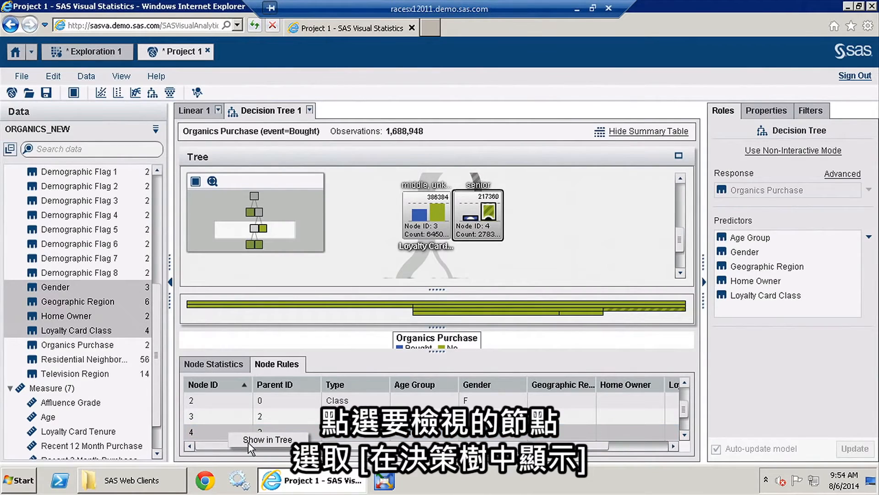
pyautogui.click(250, 440)
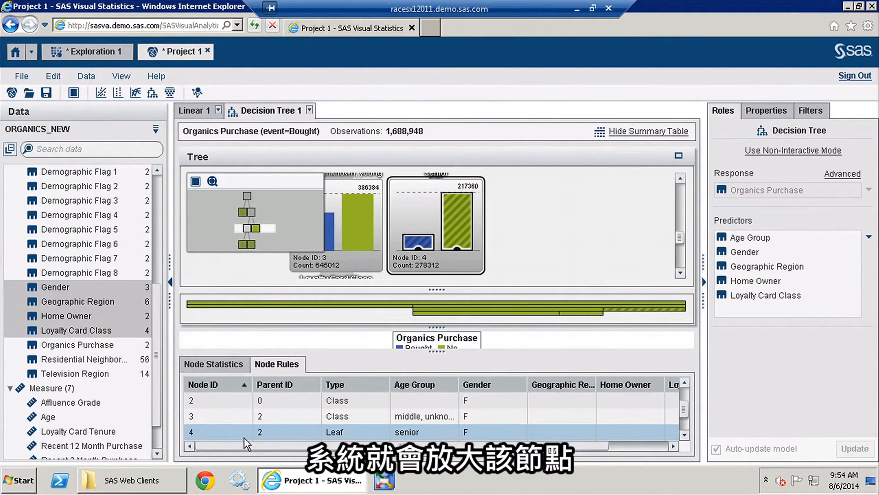
# Hide the summary table, derive a leaf ID variable from the decision tree and locate it among the category data items
pyautogui.click(642, 132)
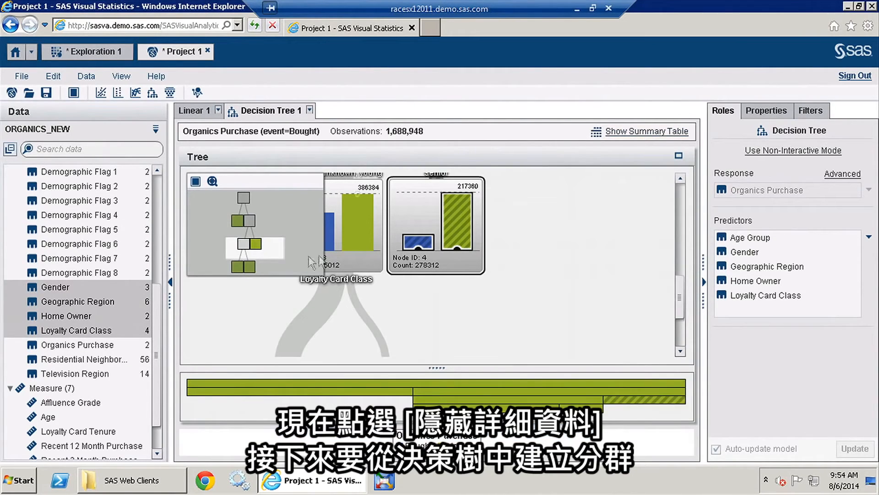
pyautogui.moveTo(277, 247); pyautogui.dragTo(259, 239)
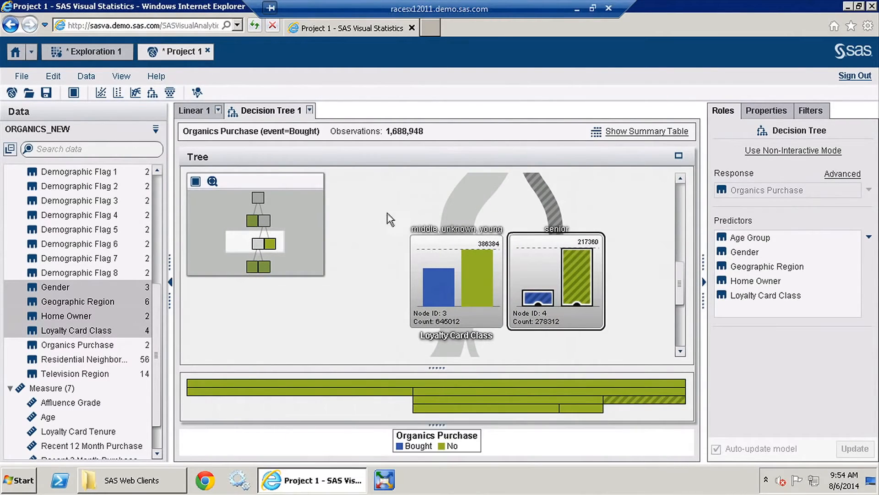
pyautogui.rightClick(359, 211)
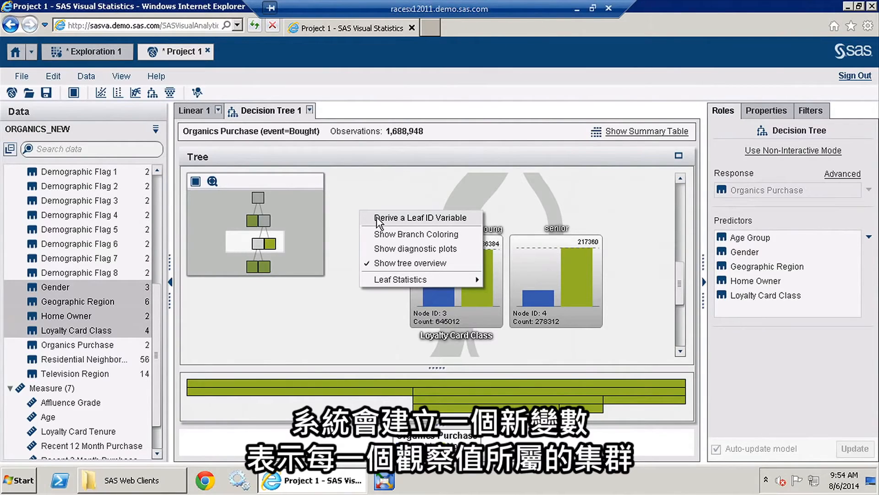
pyautogui.click(376, 218)
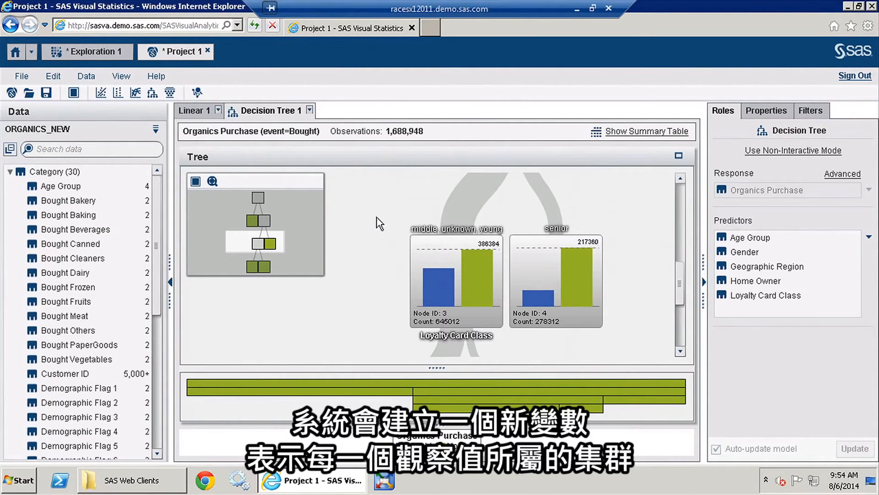
pyautogui.scroll(-3, 162, 302)
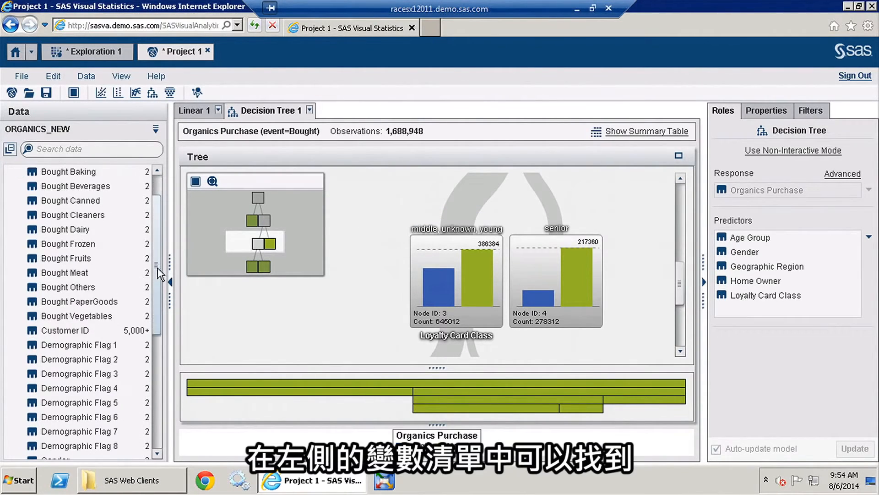
pyautogui.scroll(-2, 162, 302)
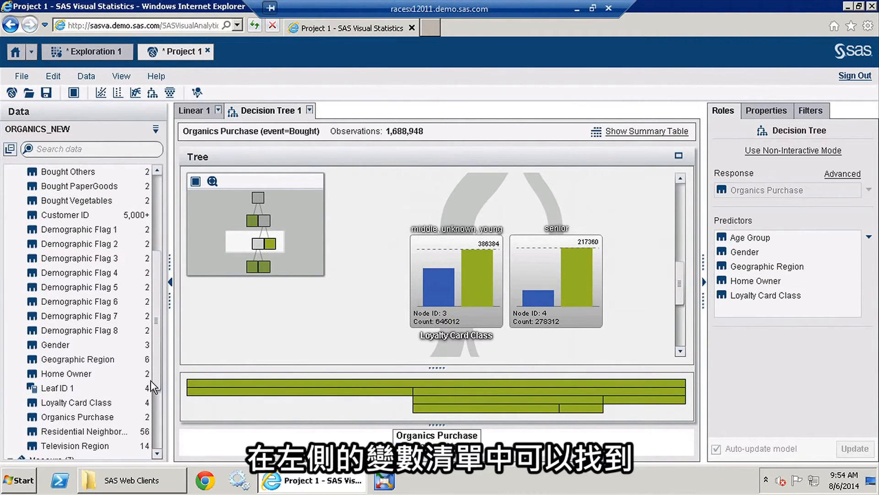
# Create a new logistic regression model and assign Organics Purchase as its response
pyautogui.click(70, 388)
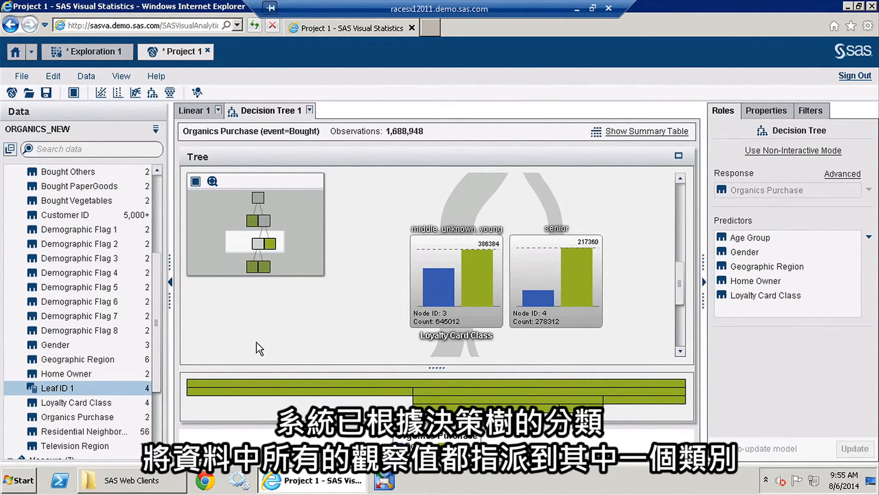
pyautogui.moveTo(126, 387)
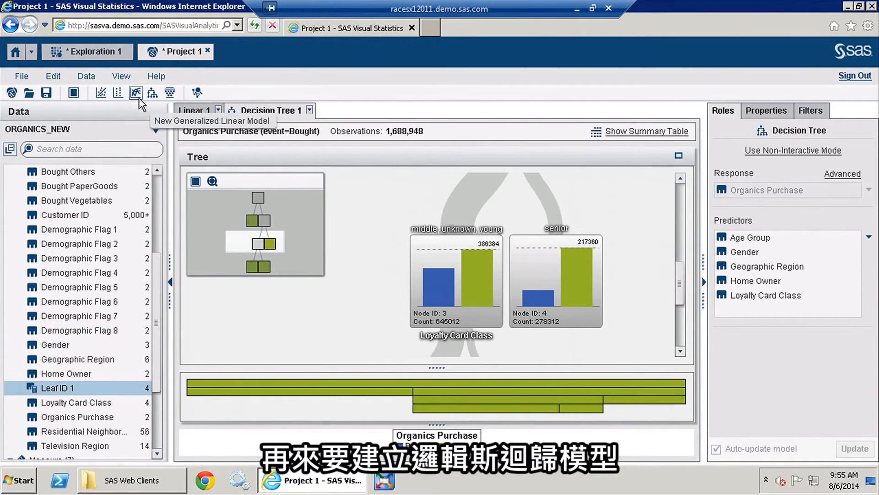
pyautogui.click(118, 92)
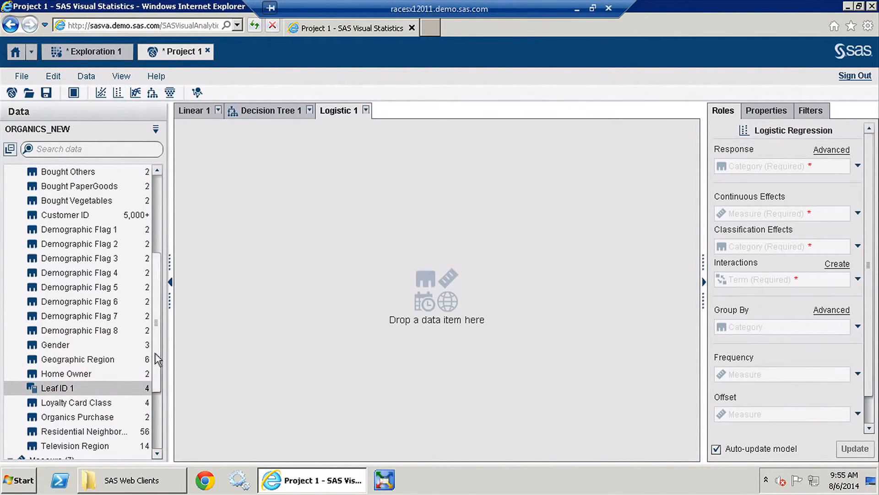
pyautogui.scroll(-2, 132, 361)
pyautogui.click(103, 330)
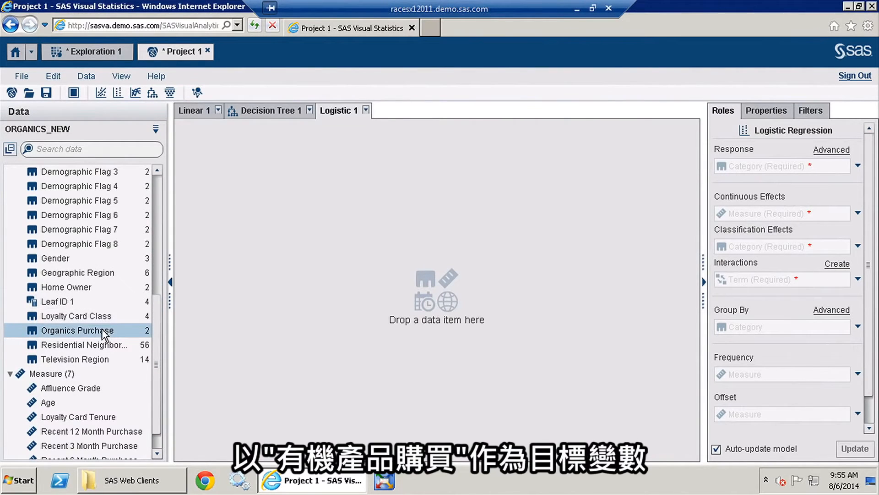
pyautogui.moveTo(108, 336); pyautogui.dragTo(476, 190)
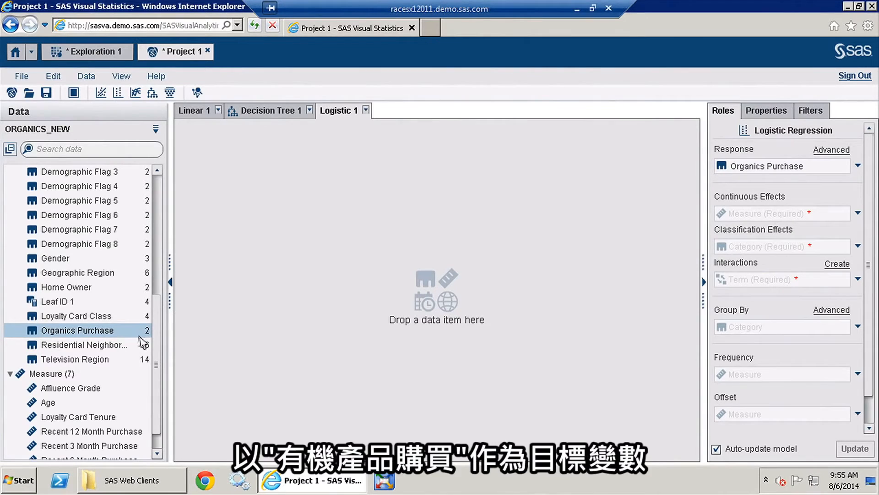
# Add Affluence Grade, Age, Loyalty Card Tenure, Home Owner and Geographic Region to the logistic regression as effects
pyautogui.moveTo(157, 345); pyautogui.dragTo(156, 361)
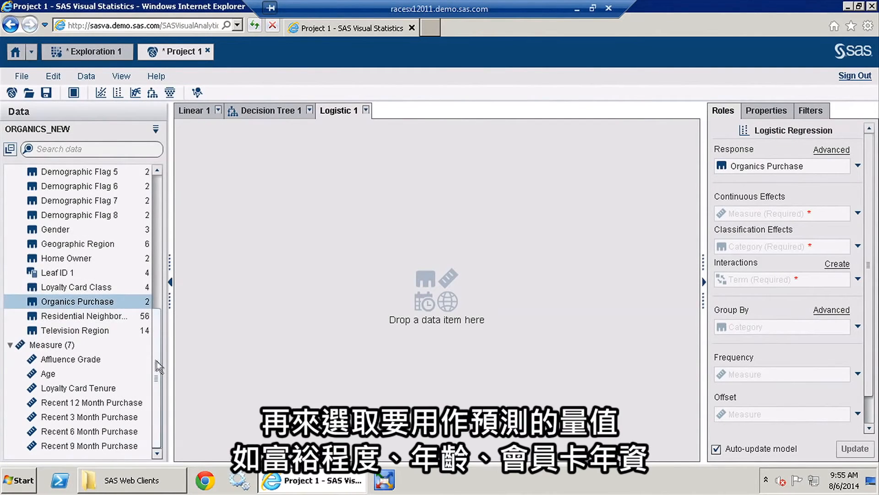
pyautogui.click(66, 360)
pyautogui.keyDown('ctrl'); pyautogui.click(75, 373); pyautogui.keyUp('ctrl')
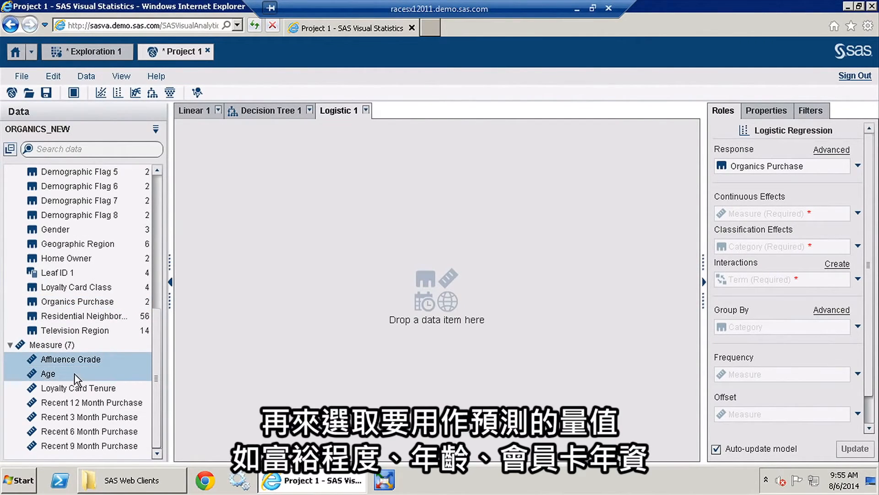
pyautogui.keyDown('ctrl'); pyautogui.click(97, 388); pyautogui.keyUp('ctrl')
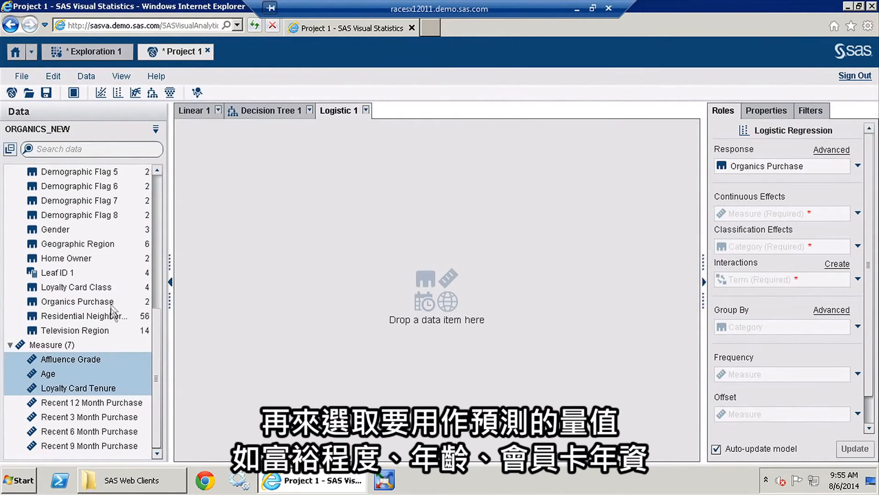
pyautogui.keyDown('ctrl'); pyautogui.click(85, 259); pyautogui.keyUp('ctrl')
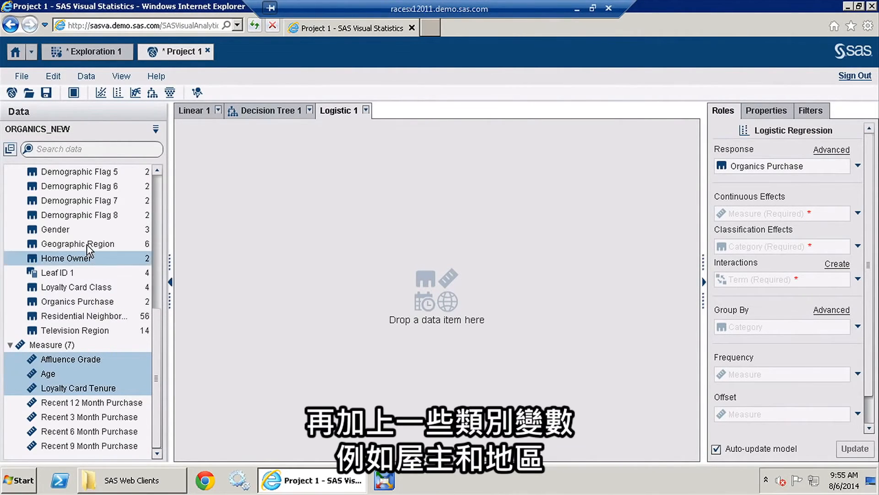
pyautogui.keyDown('ctrl'); pyautogui.click(93, 245); pyautogui.keyUp('ctrl')
pyautogui.moveTo(94, 248); pyautogui.dragTo(300, 225)
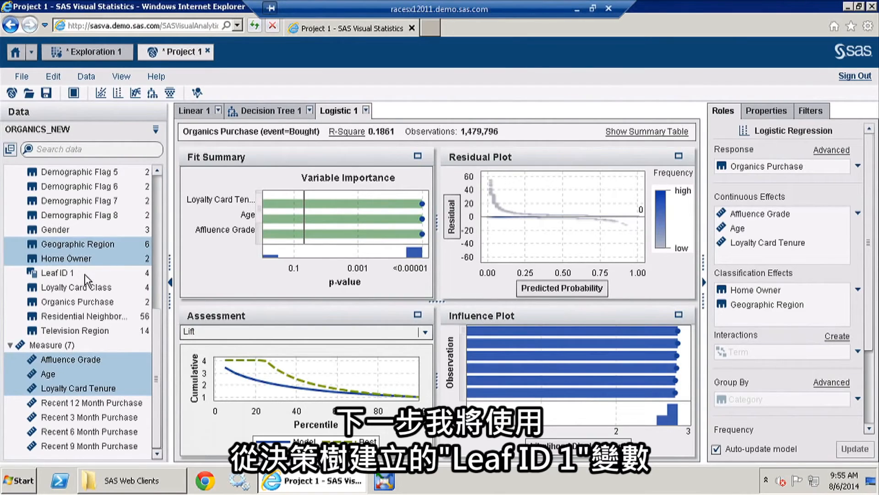
# Assign the Leaf ID 1 variable to the logistic regression's Group By role
pyautogui.moveTo(84, 274)
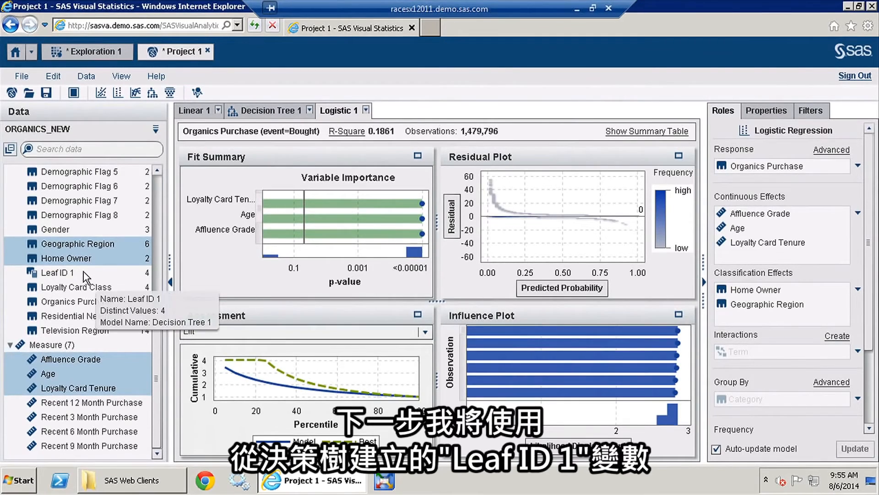
pyautogui.click(84, 275)
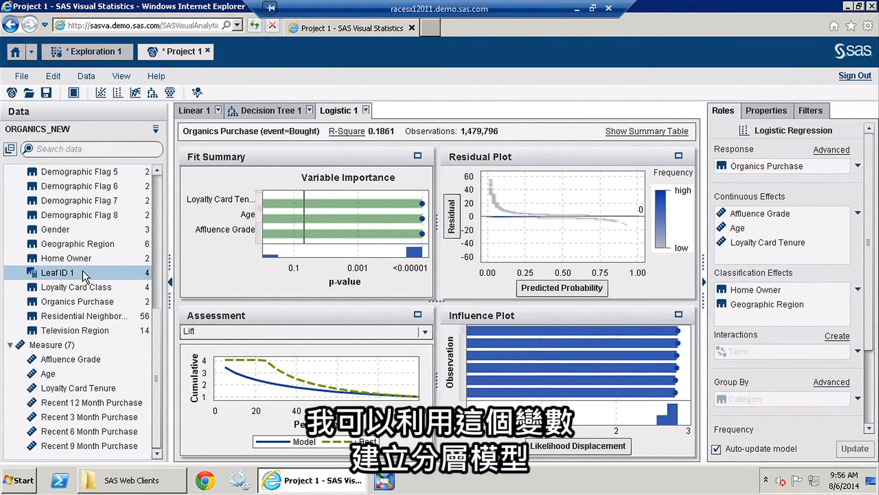
pyautogui.rightClick(83, 272)
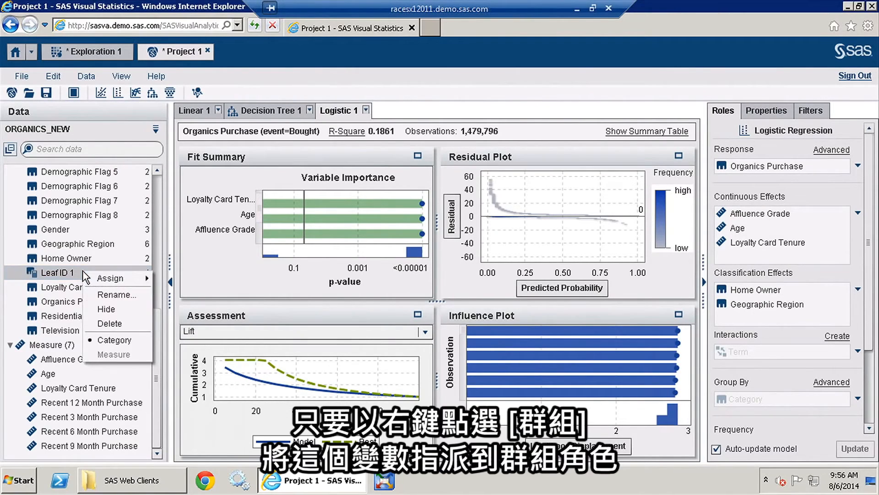
pyautogui.moveTo(112, 278)
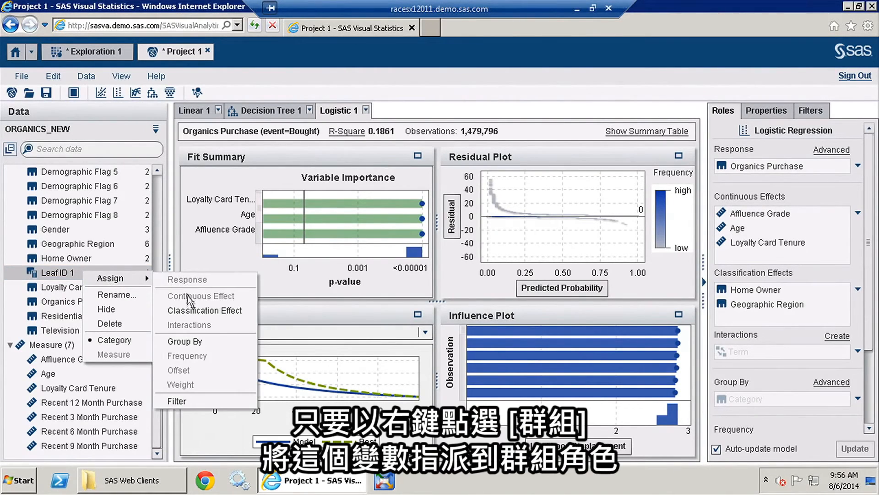
pyautogui.click(192, 339)
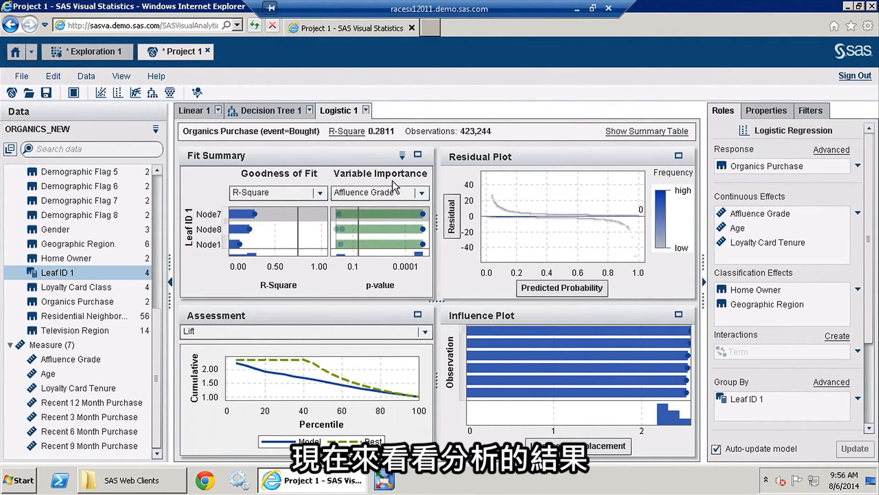
# Maximize the Fit Summary, show the variable importance for Age and examine the Node4 model's fit details
pyautogui.click(417, 155)
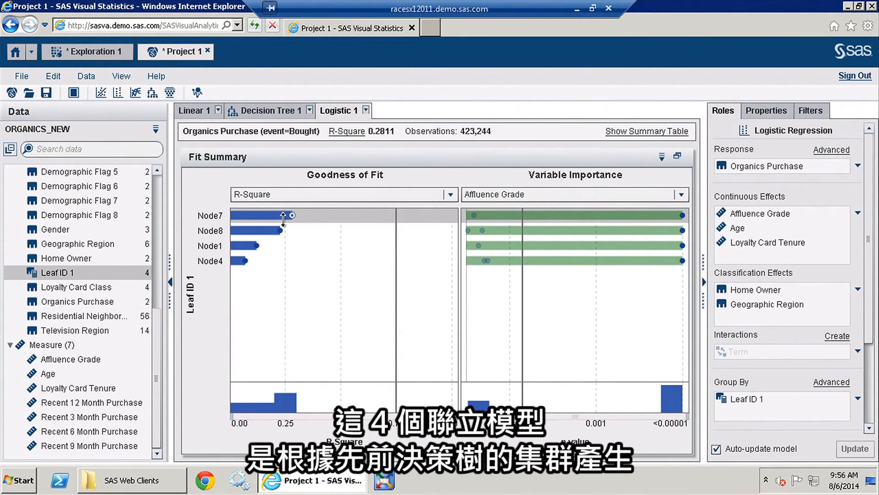
pyautogui.moveTo(283, 219)
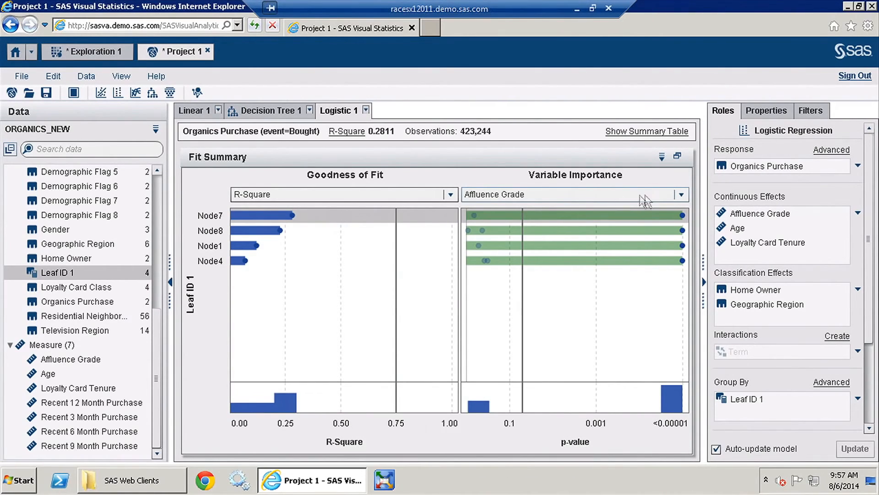
pyautogui.click(681, 196)
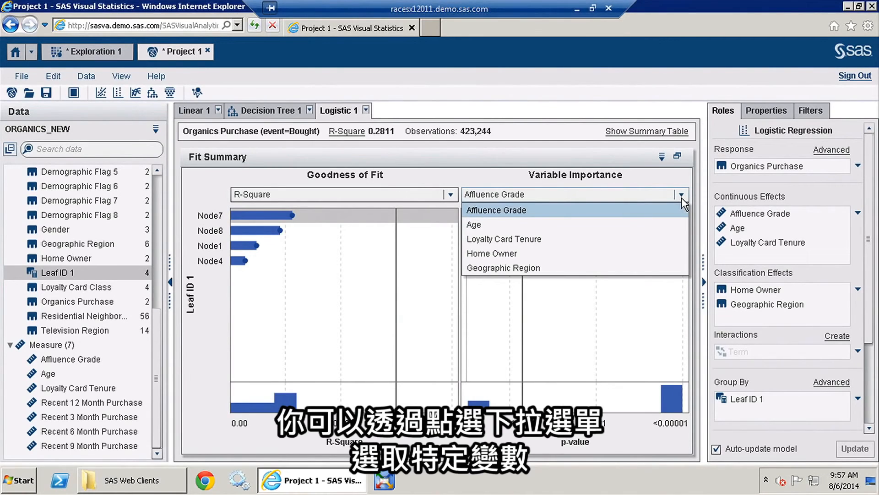
pyautogui.click(660, 225)
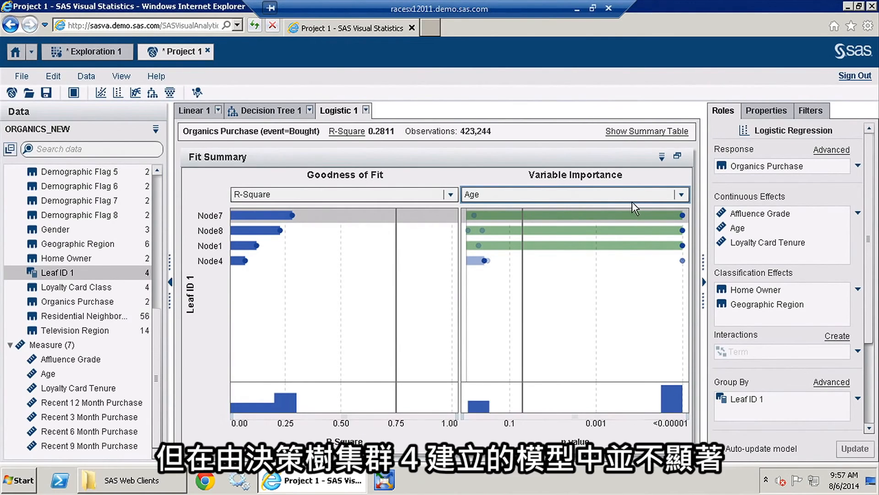
pyautogui.moveTo(482, 259)
pyautogui.moveTo(239, 266)
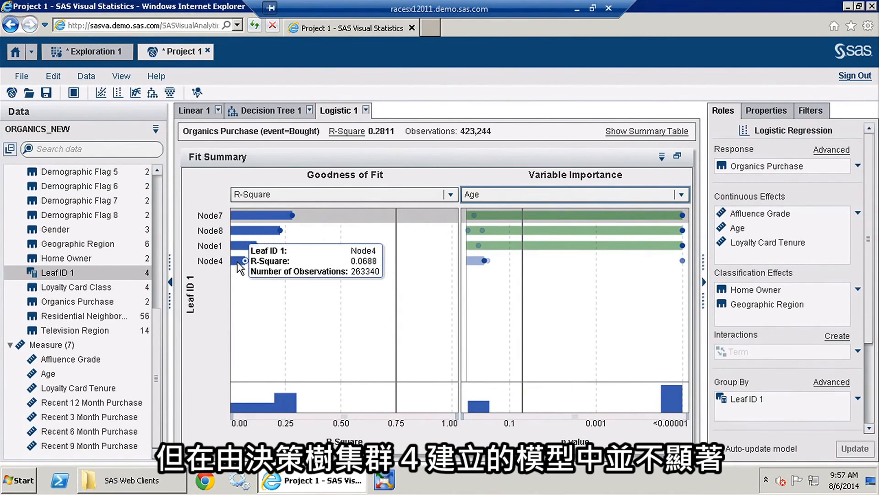
# Show the logistic model's summary table and look through its parameter estimates
pyautogui.click(622, 134)
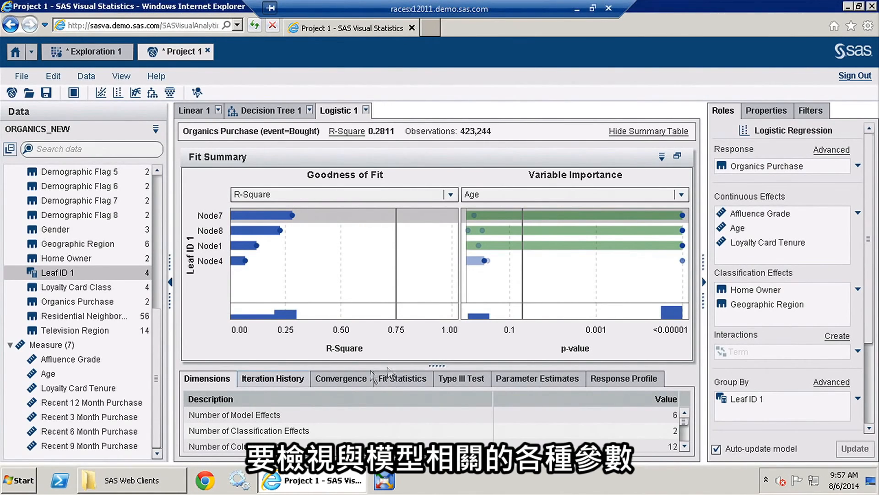
pyautogui.click(511, 375)
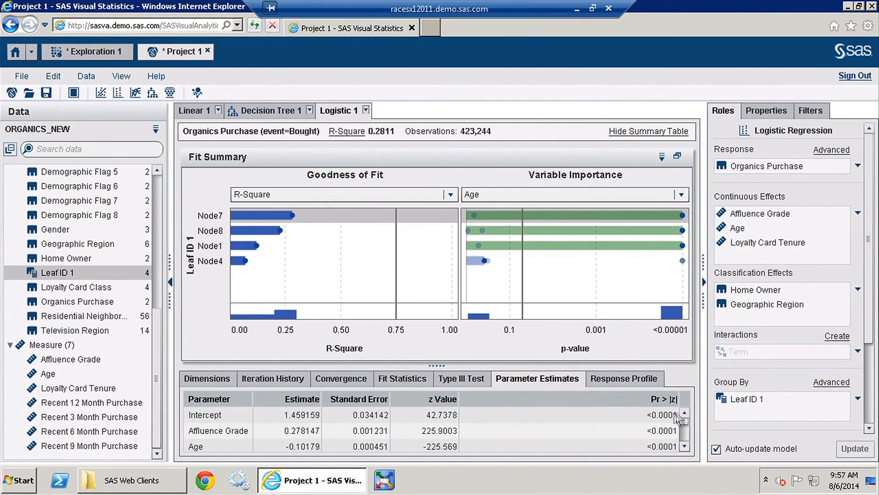
pyautogui.scroll(-5, 686, 426)
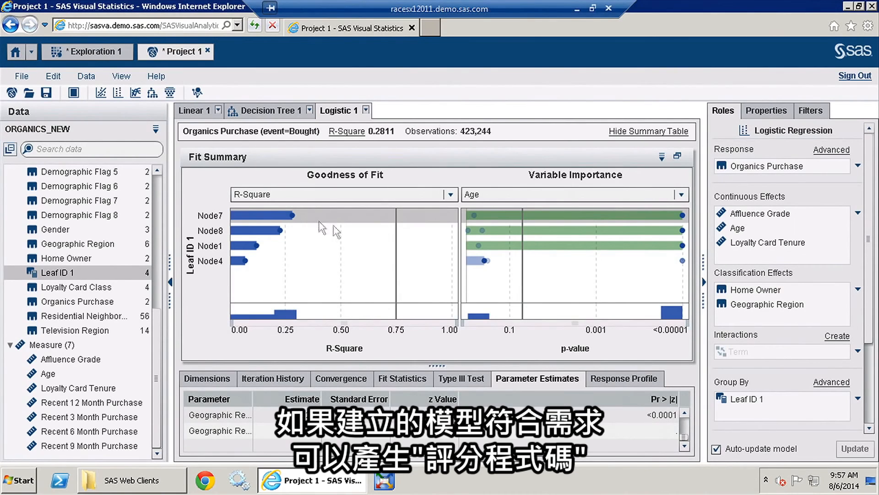
# Start exporting the logistic regression model's score code
pyautogui.click(19, 78)
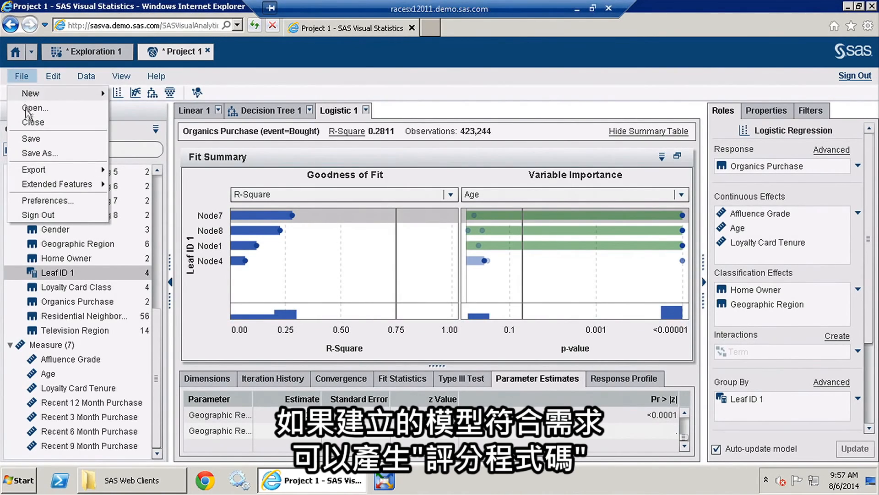
pyautogui.moveTo(95, 170)
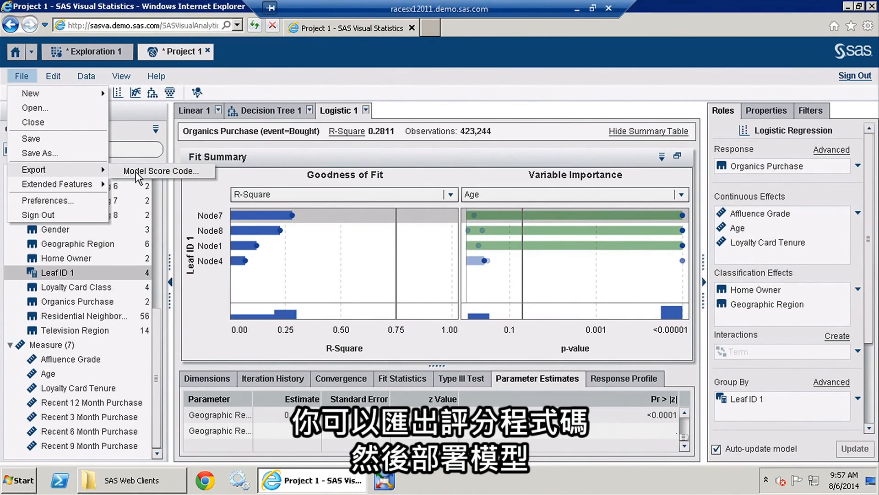